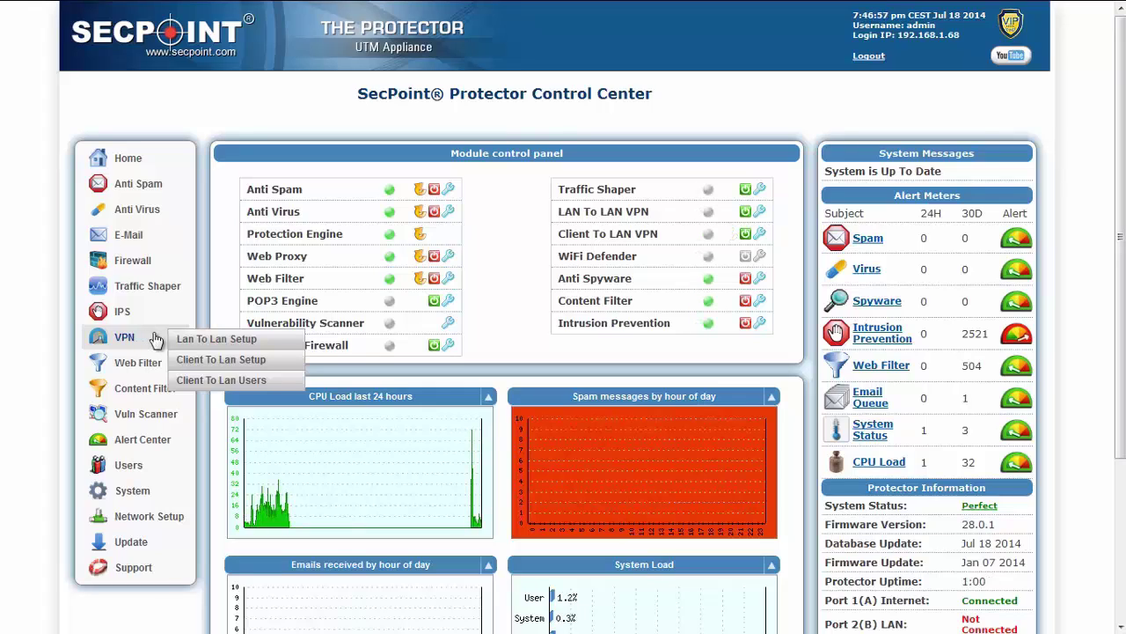
Open the Client To Lan VPN setup and review its VPN name and IP range.
{"action": "left_click", "coordinate": [226, 368]}
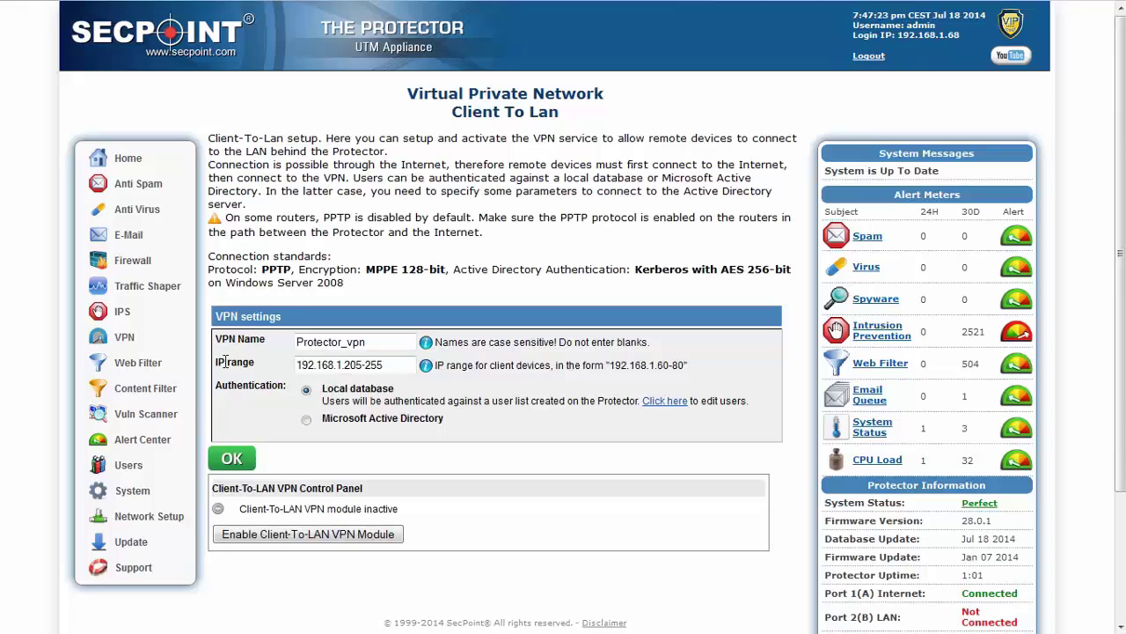
{"action": "left_click", "coordinate": [371, 343]}
{"action": "left_click", "coordinate": [374, 365]}
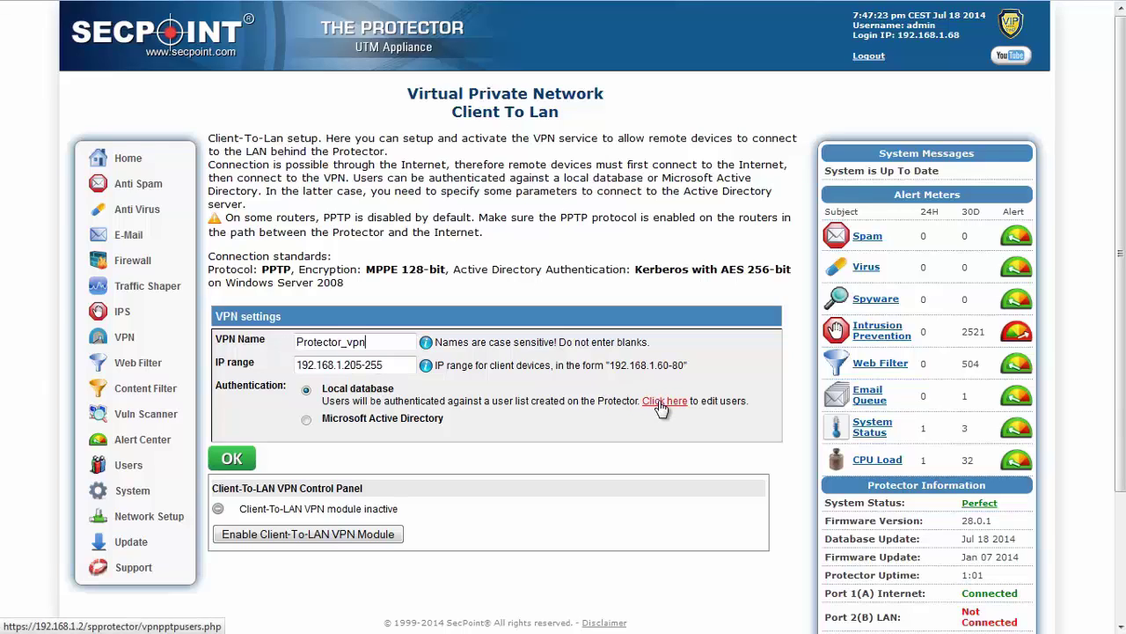
{"action": "mouse_move", "coordinate": [125, 339]}
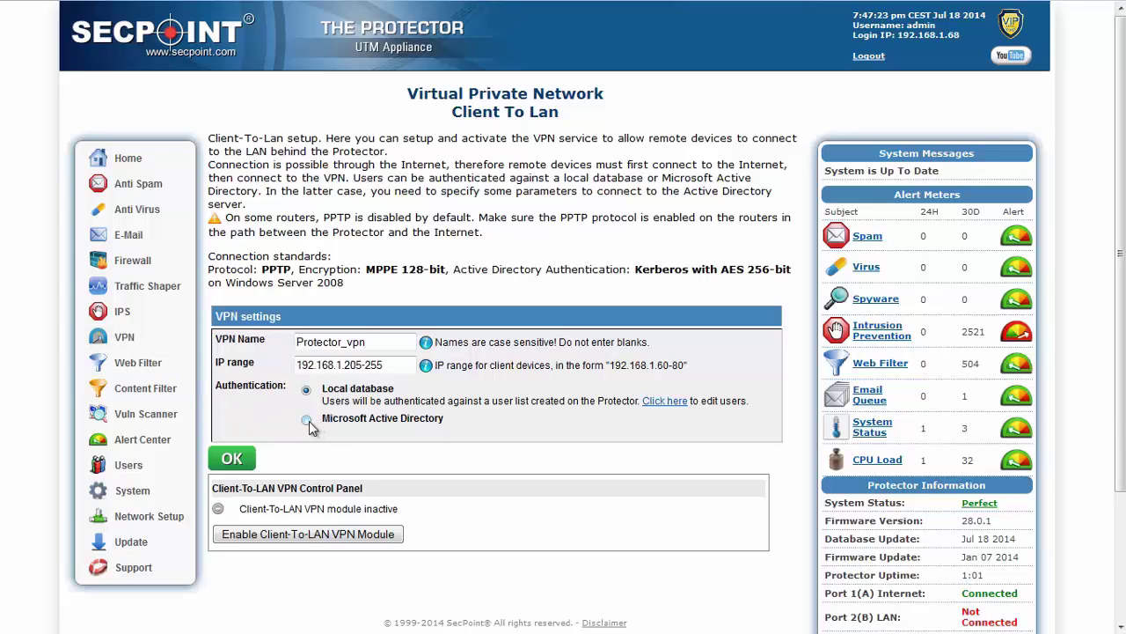
Select Microsoft Active Directory as the authentication method for the Client-To-LAN VPN.
{"action": "left_click", "coordinate": [306, 423]}
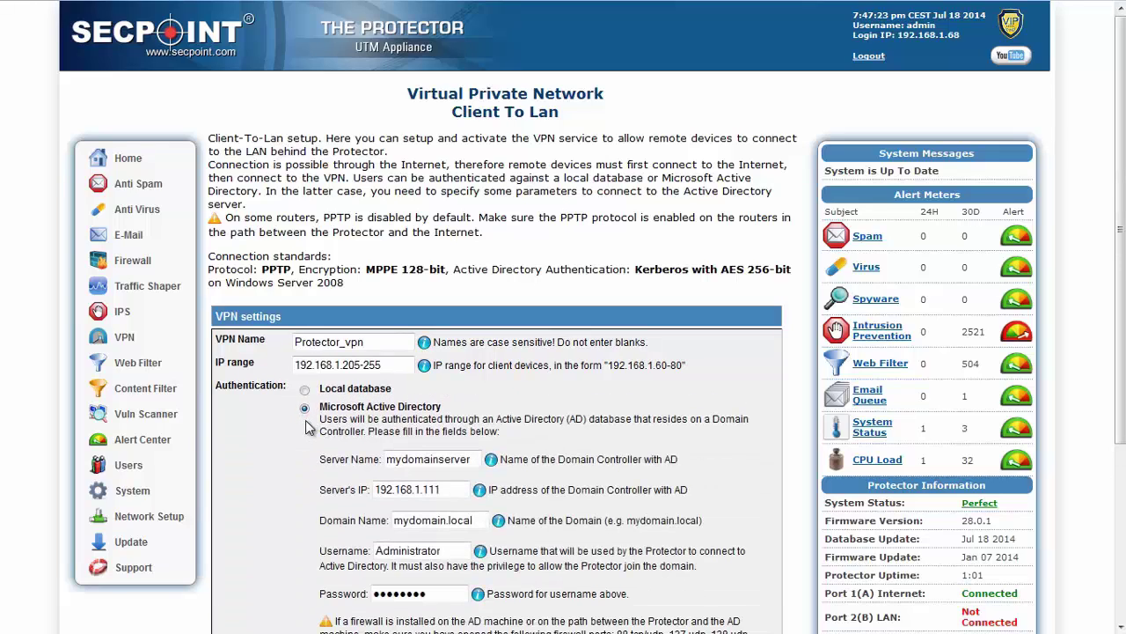
{"action": "scroll", "coordinate": [434, 414], "scroll_direction": "down", "scroll_amount": 3}
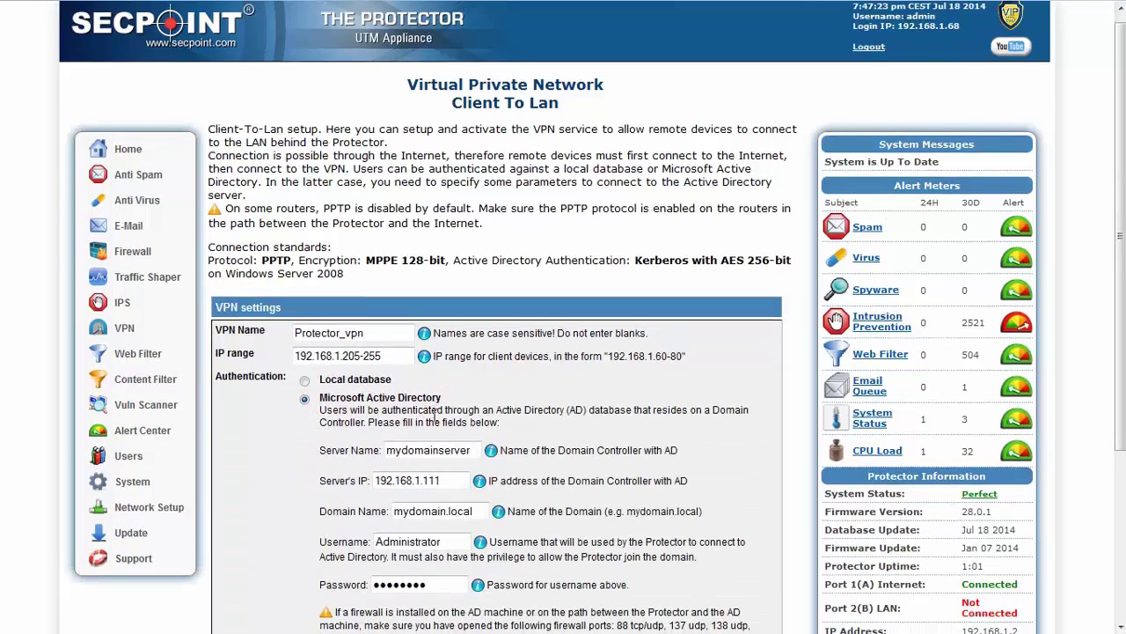
{"action": "scroll", "coordinate": [435, 416], "scroll_direction": "down", "scroll_amount": 1}
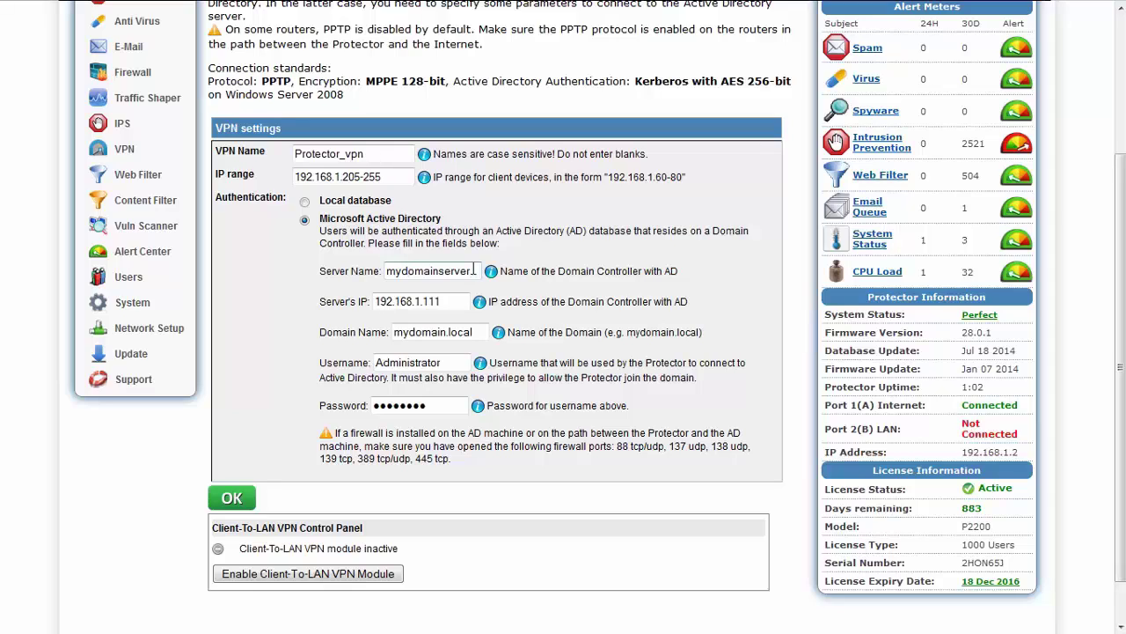
Examine the domain controller's server IP, domain name and username fields, and the firewall ports required for Active Directory.
{"action": "left_click", "coordinate": [448, 301]}
{"action": "double_click", "coordinate": [448, 301]}
{"action": "left_click", "coordinate": [468, 330]}
{"action": "left_click_drag", "start_coordinate": [457, 362], "coordinate": [371, 363]}
{"action": "left_click", "coordinate": [456, 362]}
{"action": "left_click_drag", "start_coordinate": [444, 362], "coordinate": [363, 363]}
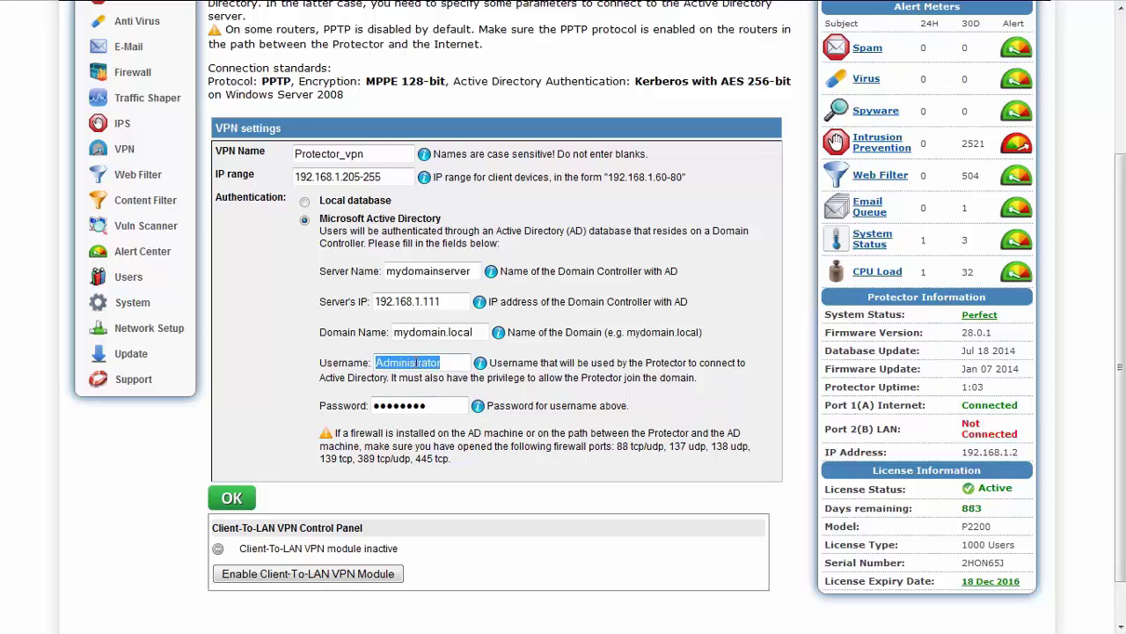
{"action": "left_click", "coordinate": [448, 362]}
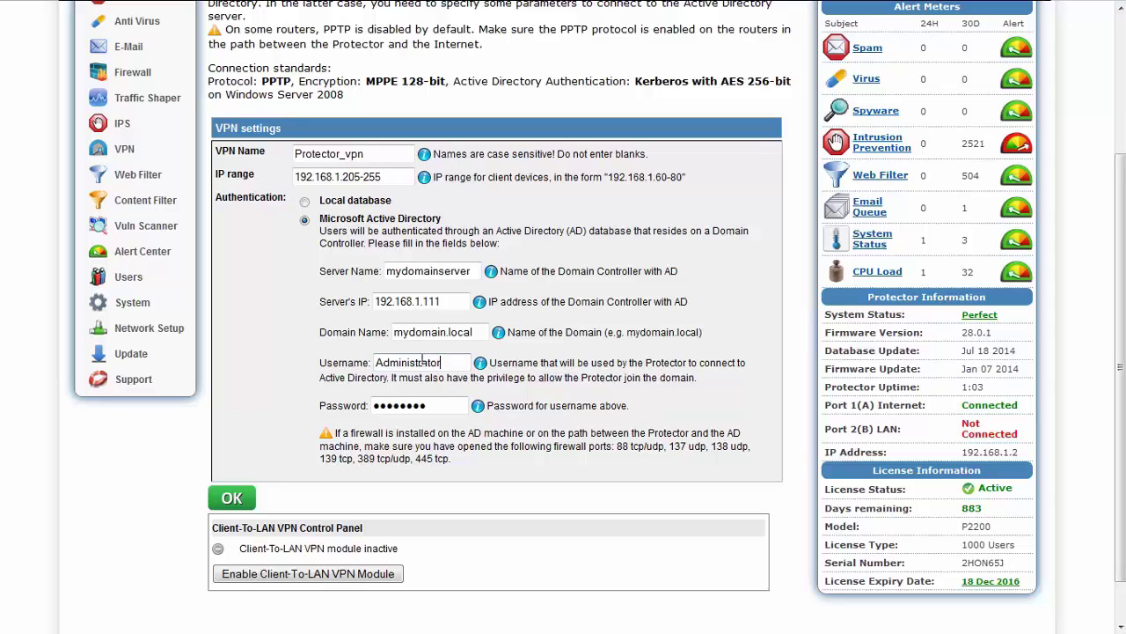
{"action": "left_click_drag", "start_coordinate": [377, 362], "coordinate": [385, 362]}
{"action": "left_click", "coordinate": [448, 362]}
{"action": "left_click_drag", "start_coordinate": [613, 446], "coordinate": [617, 464]}
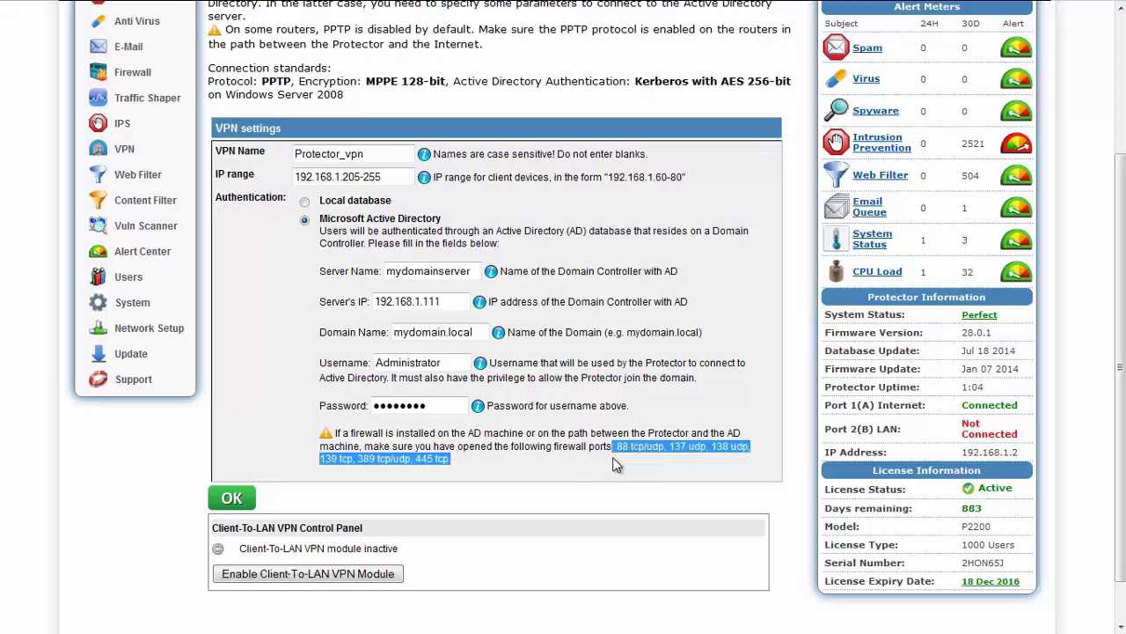
{"action": "left_click", "coordinate": [554, 462]}
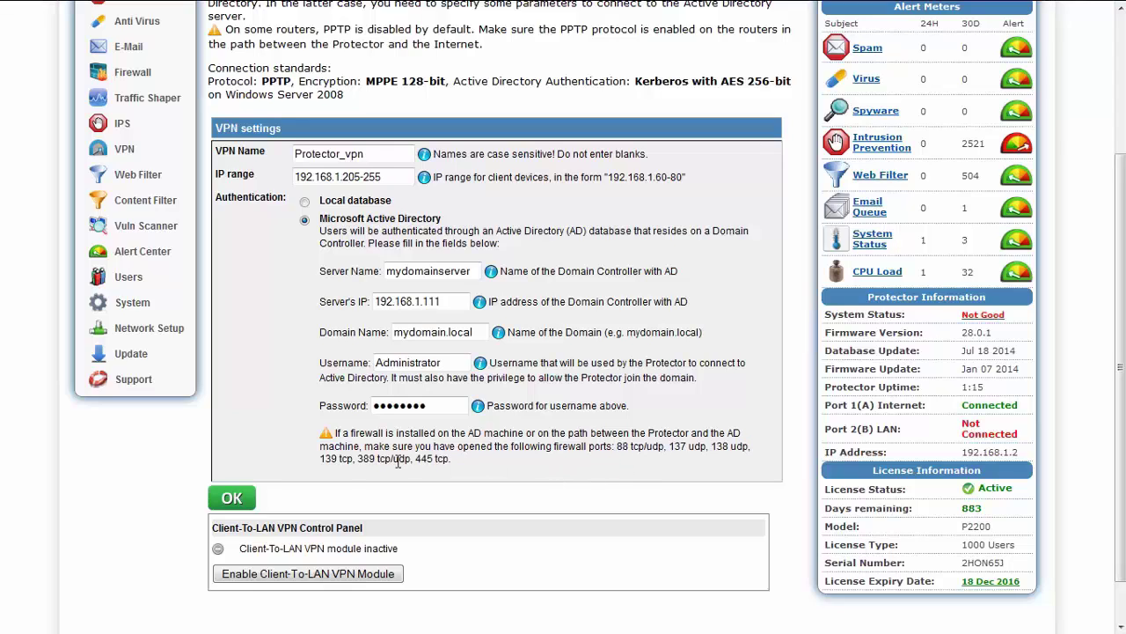
Save the Active Directory settings and enable the Client-To-LAN VPN module, checking its status and startup log.
{"action": "left_click", "coordinate": [227, 498]}
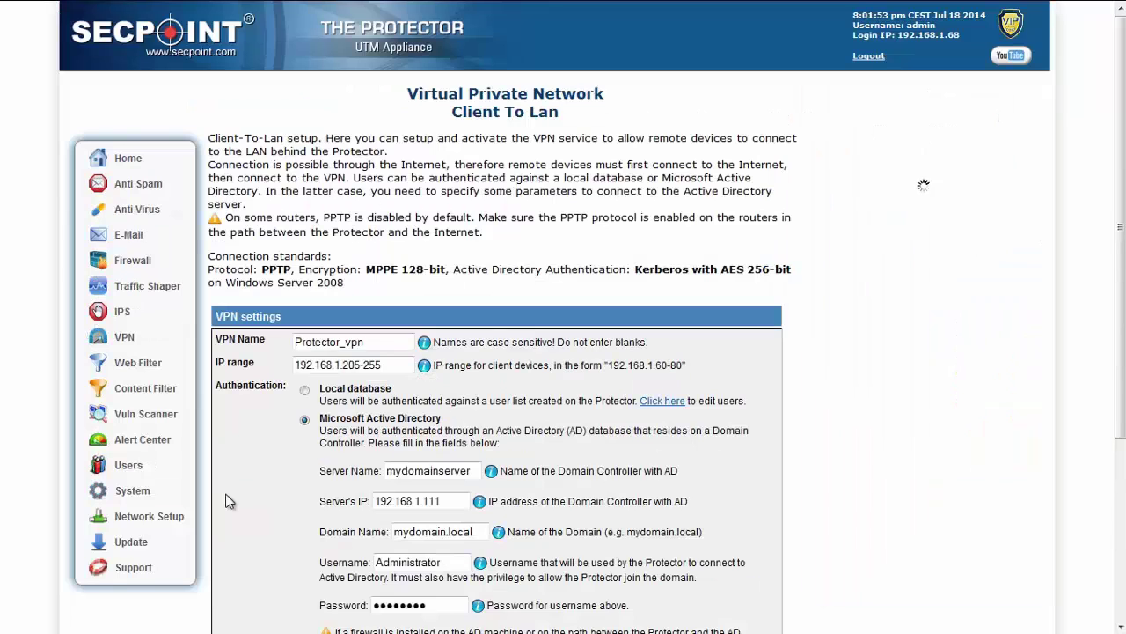
{"action": "scroll", "coordinate": [285, 504], "scroll_direction": "down", "scroll_amount": 3}
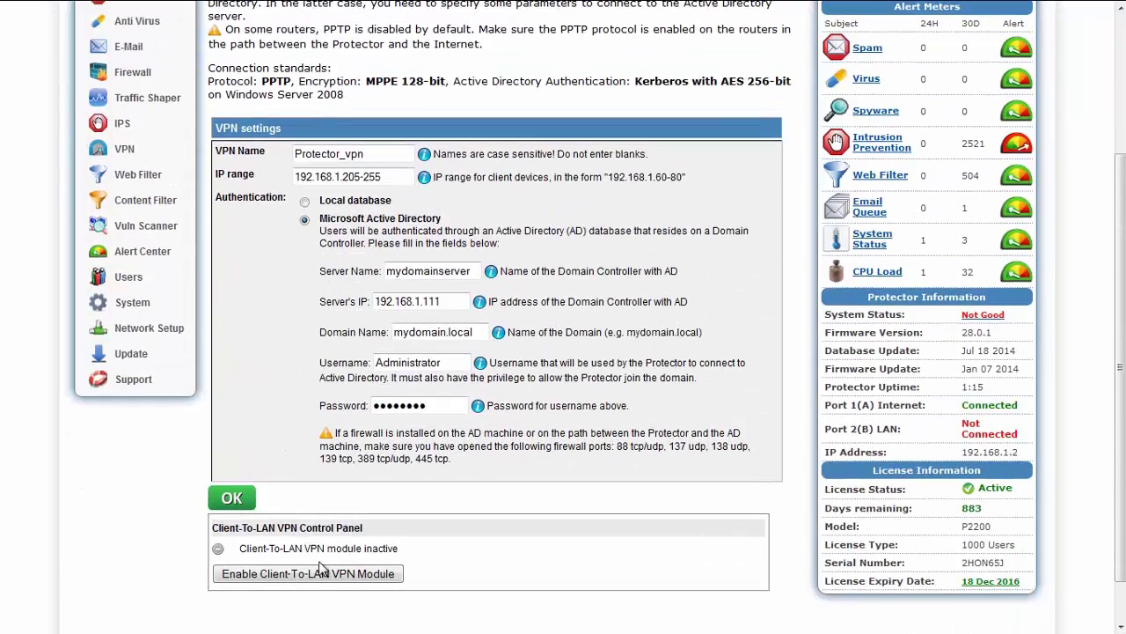
{"action": "left_click", "coordinate": [328, 573]}
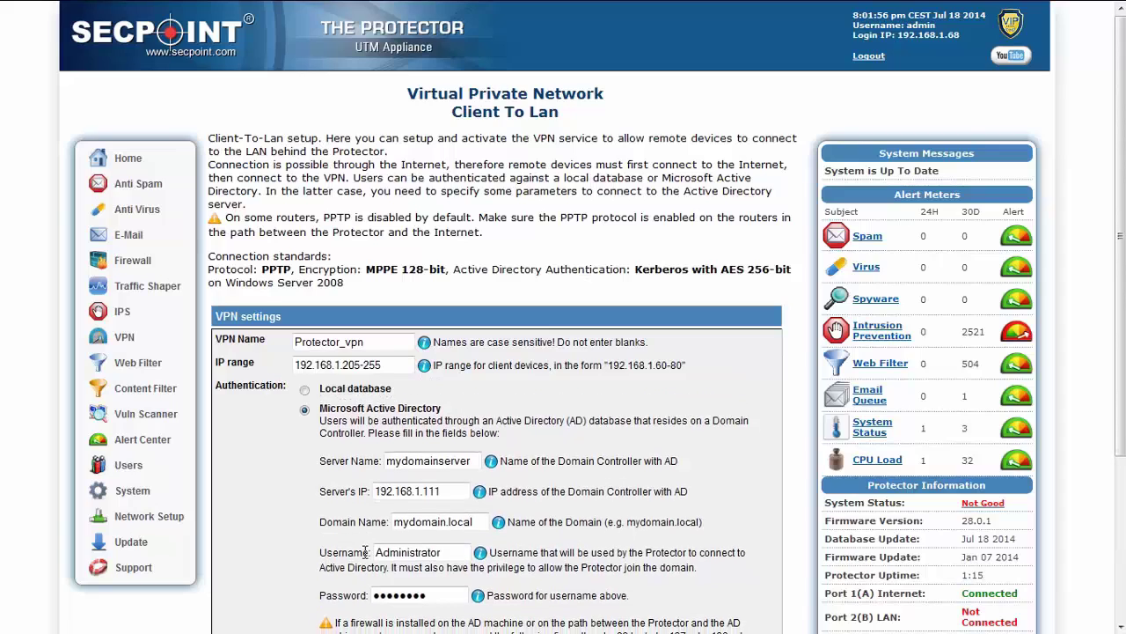
{"action": "scroll", "coordinate": [367, 558], "scroll_direction": "down", "scroll_amount": 3}
{"action": "scroll", "coordinate": [365, 558], "scroll_direction": "down", "scroll_amount": 1}
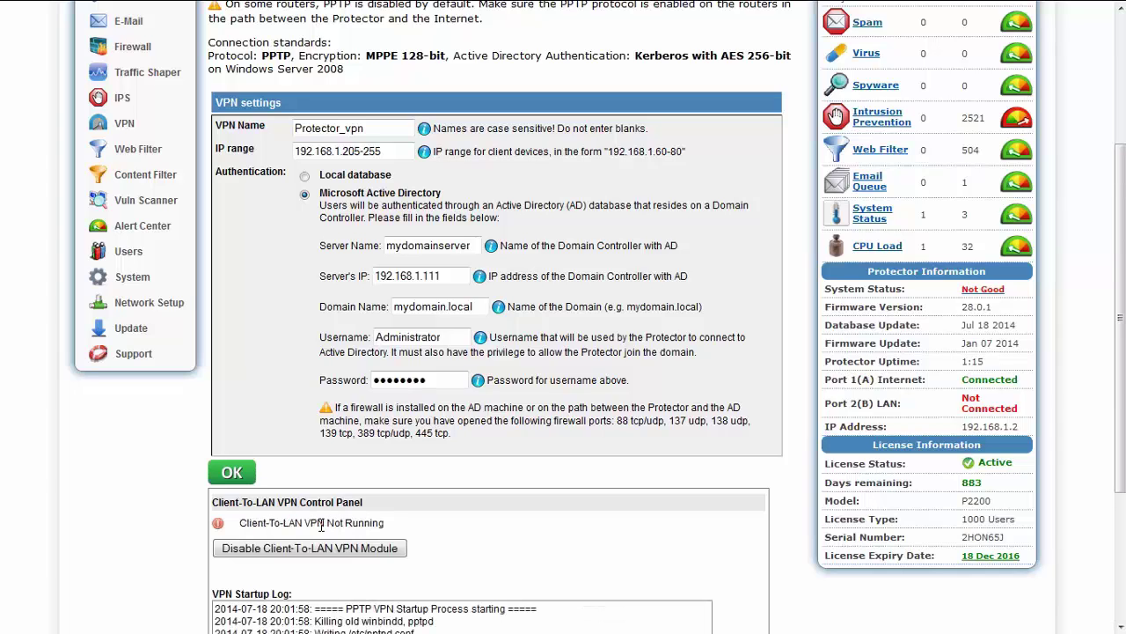
{"action": "scroll", "coordinate": [322, 525], "scroll_direction": "down", "scroll_amount": 4}
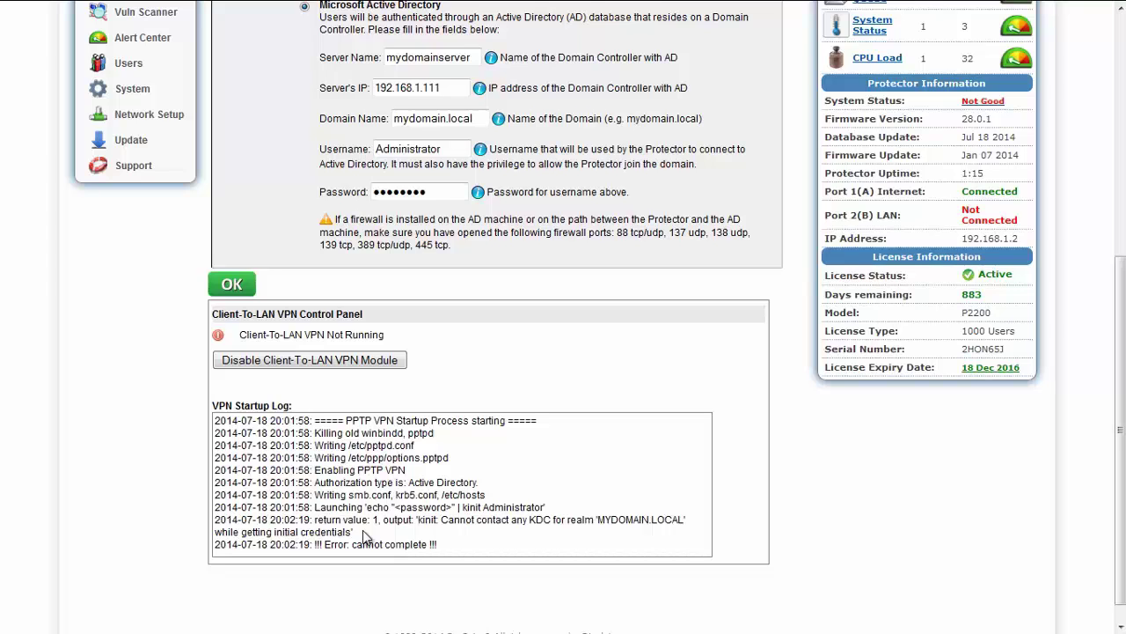
Change the VPN authentication to Local database and save the settings.
{"action": "scroll", "coordinate": [365, 534], "scroll_direction": "up", "scroll_amount": 8}
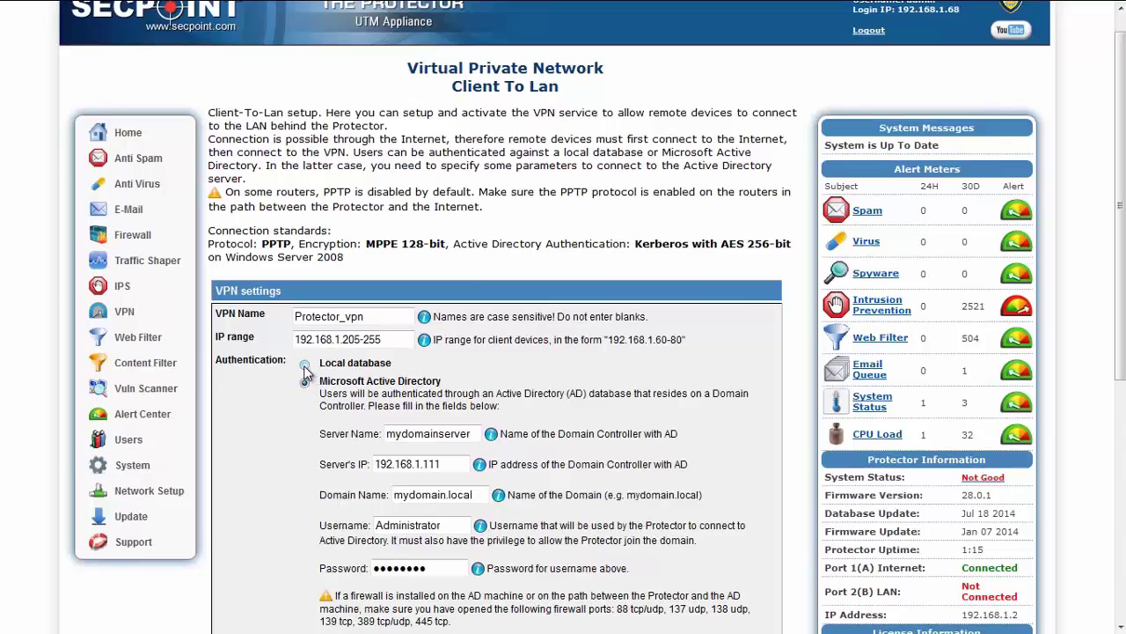
{"action": "left_click", "coordinate": [304, 366]}
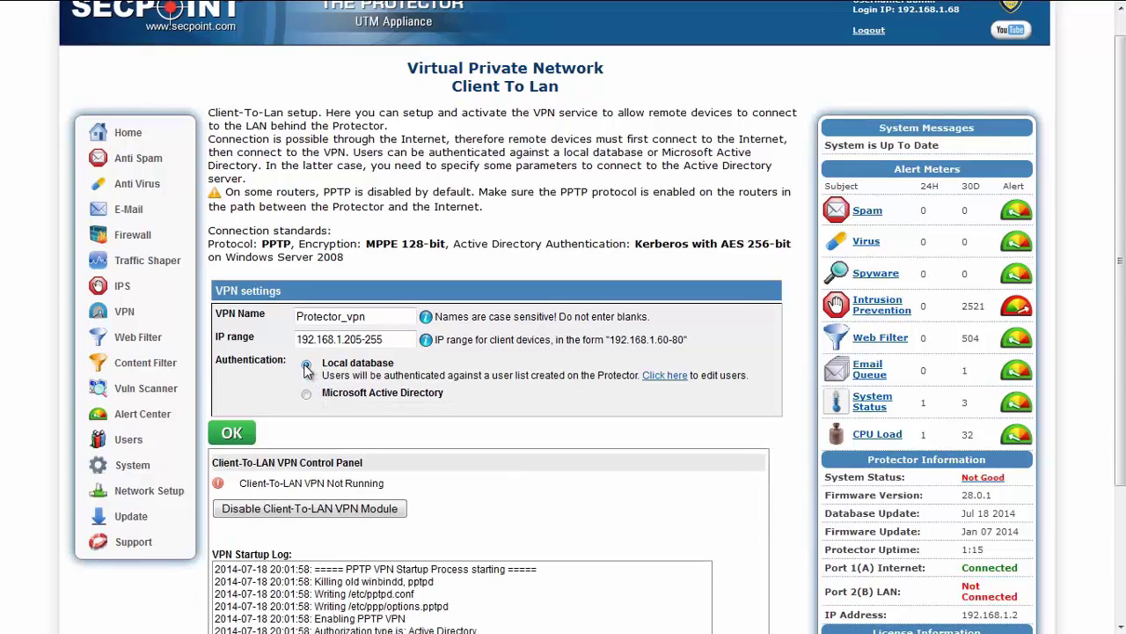
{"action": "left_click", "coordinate": [245, 439]}
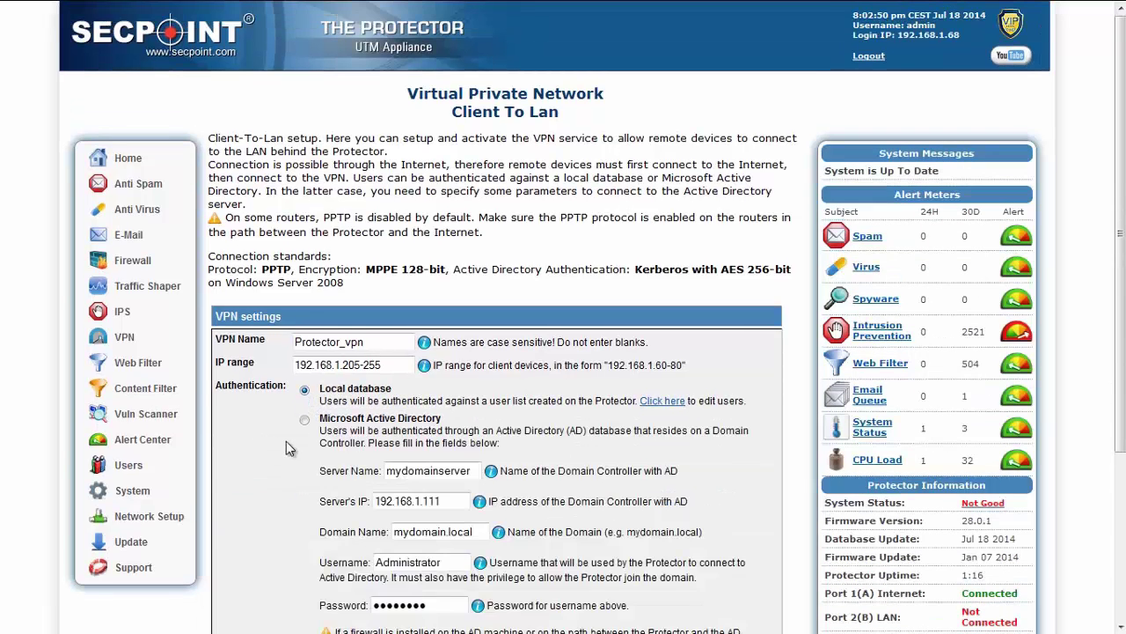
{"action": "scroll", "coordinate": [307, 445], "scroll_direction": "down", "scroll_amount": 2}
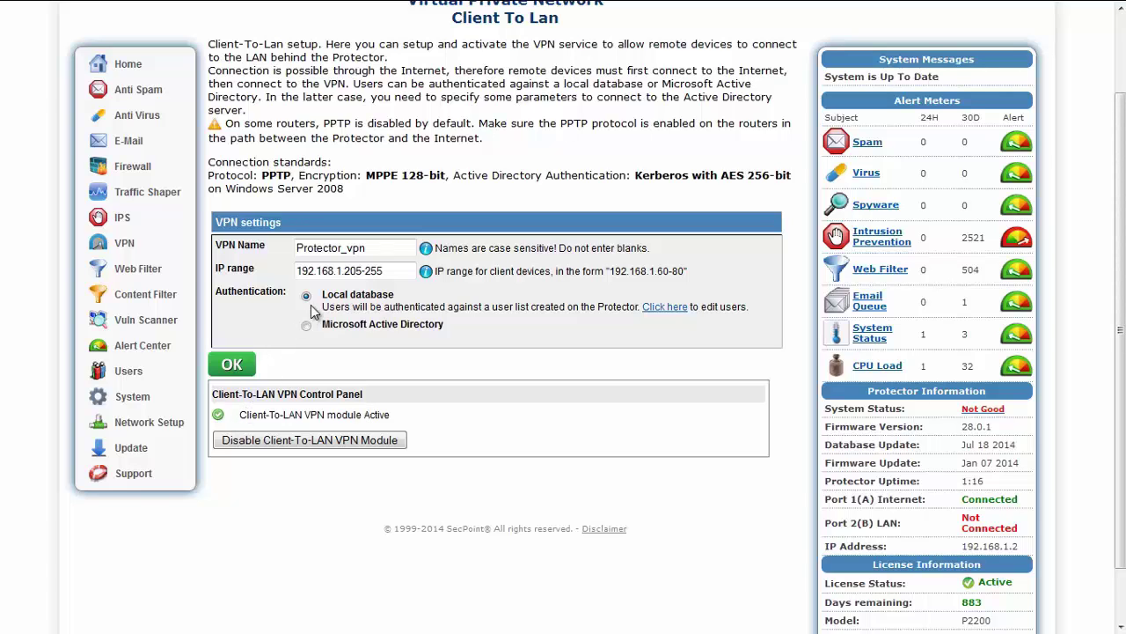
Open the local VPN user list and disable the second user.
{"action": "left_click", "coordinate": [664, 307]}
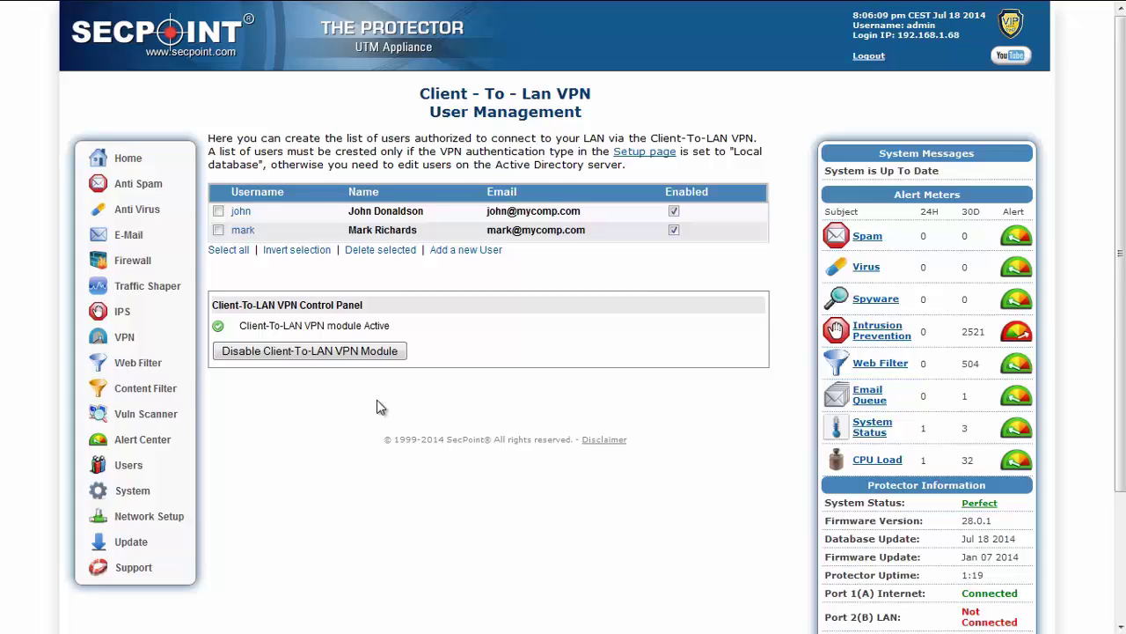
{"action": "left_click", "coordinate": [674, 231]}
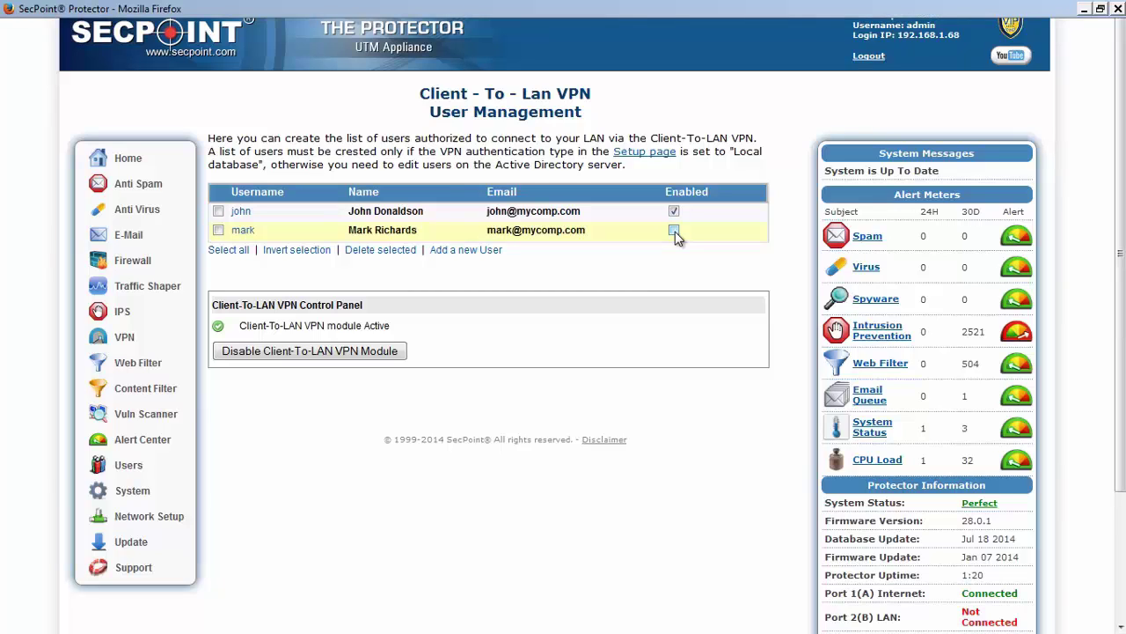
Add a new enabled VPN user with a username and password, leaving extended name and email address empty, and save it.
{"action": "left_click", "coordinate": [448, 252]}
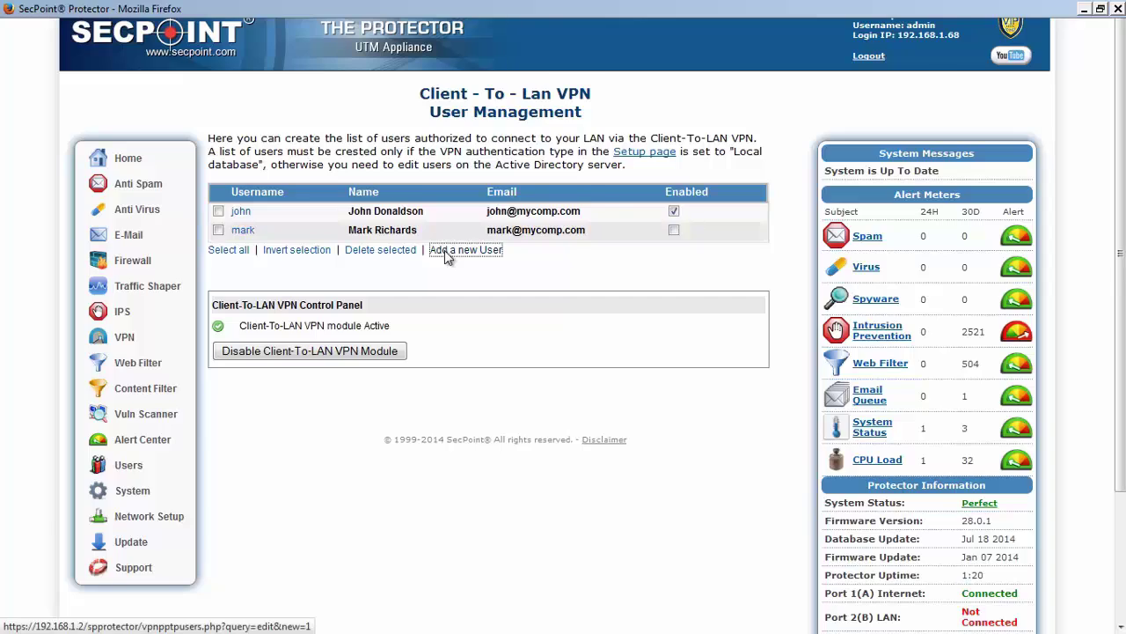
{"action": "left_click", "coordinate": [339, 179]}
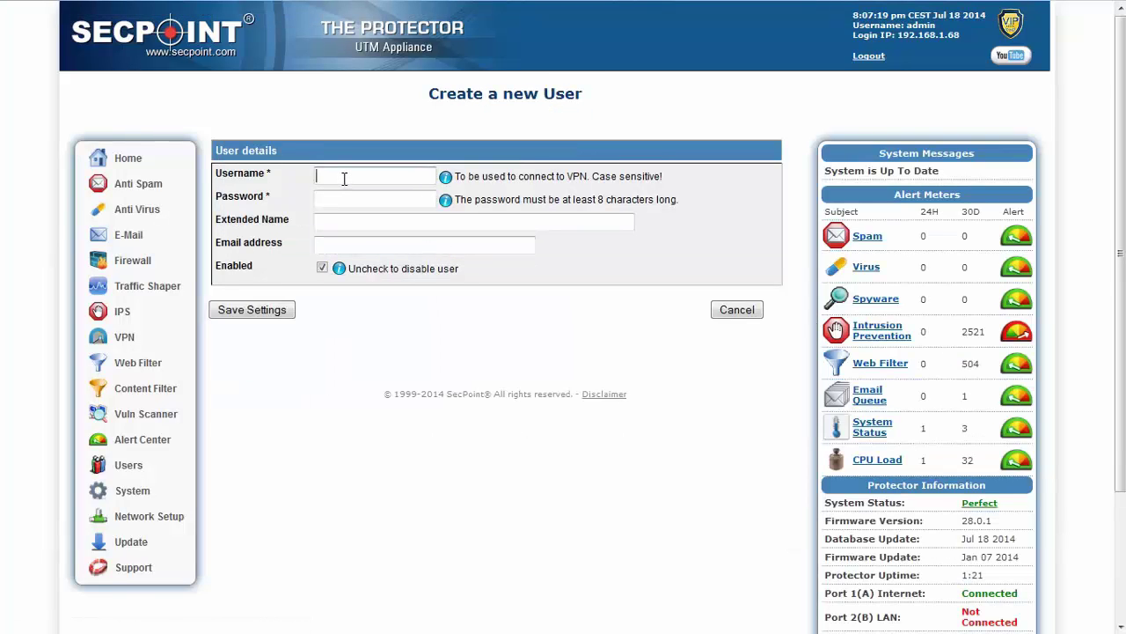
{"action": "type", "text": "sue"}
{"action": "left_click", "coordinate": [377, 198]}
{"action": "type", "text": "••••••••••"}
{"action": "left_click", "coordinate": [376, 220]}
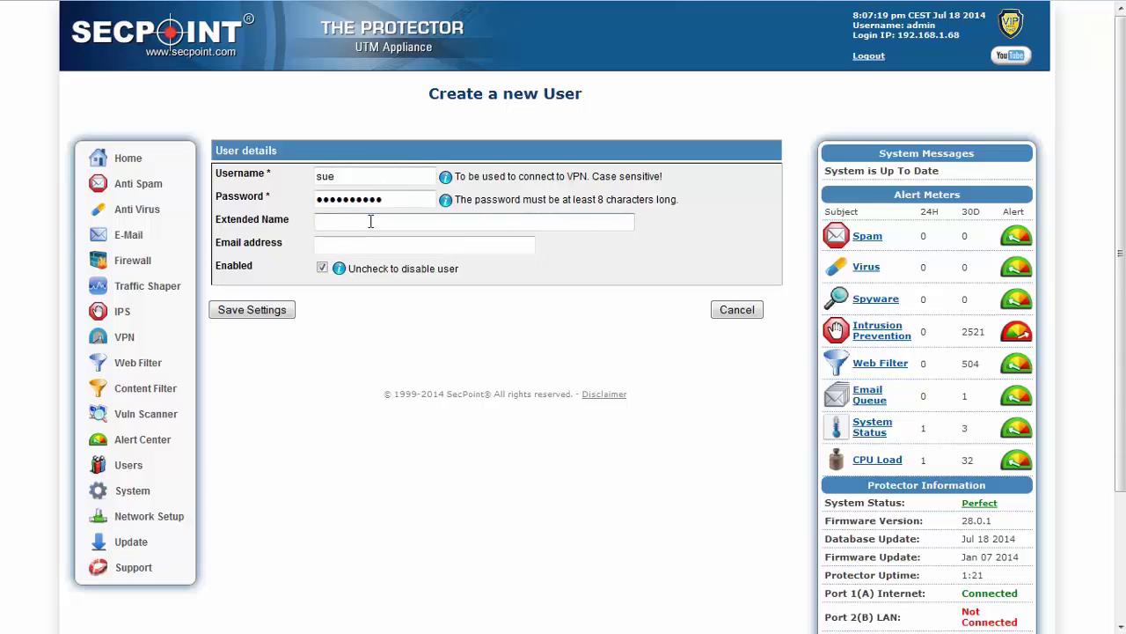
{"action": "left_click", "coordinate": [373, 243]}
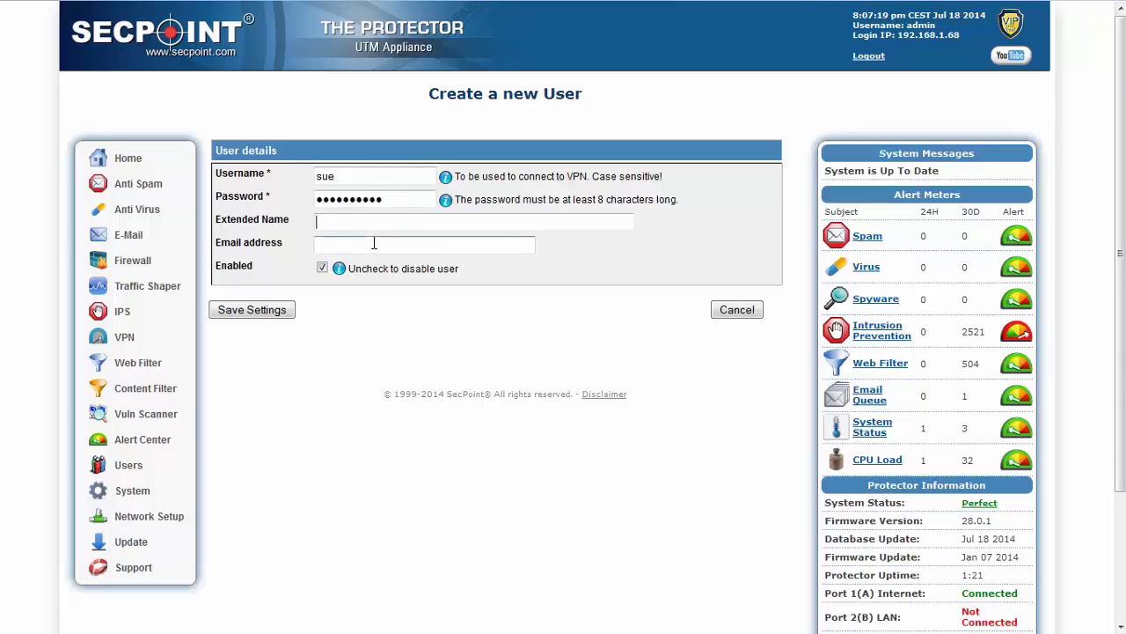
{"action": "left_click", "coordinate": [321, 270]}
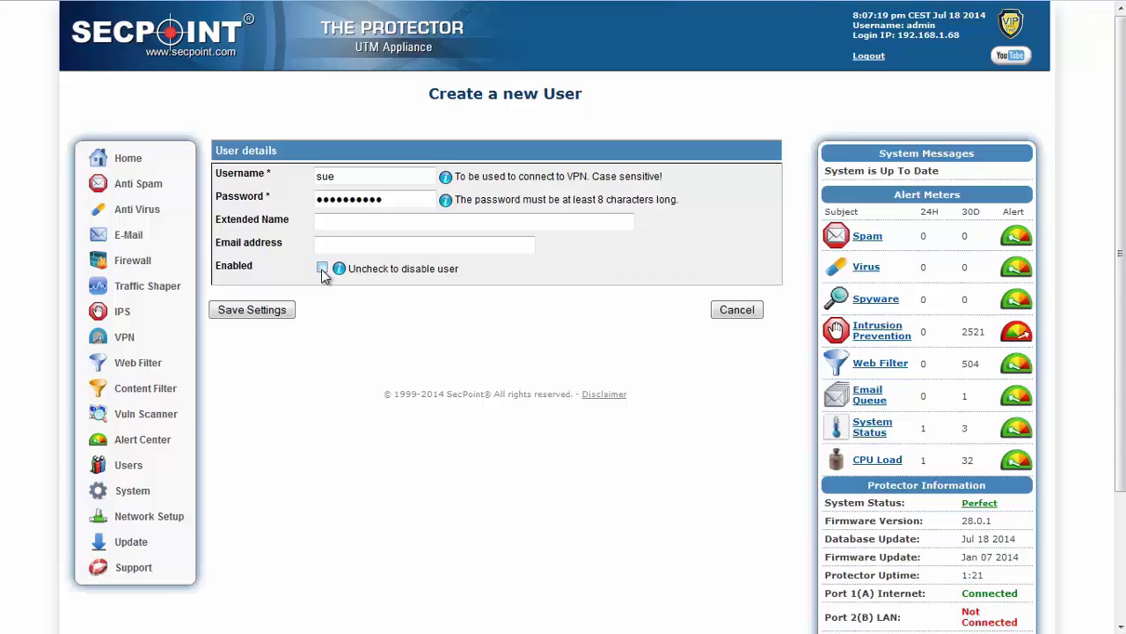
{"action": "left_click", "coordinate": [322, 270]}
{"action": "left_click", "coordinate": [269, 314]}
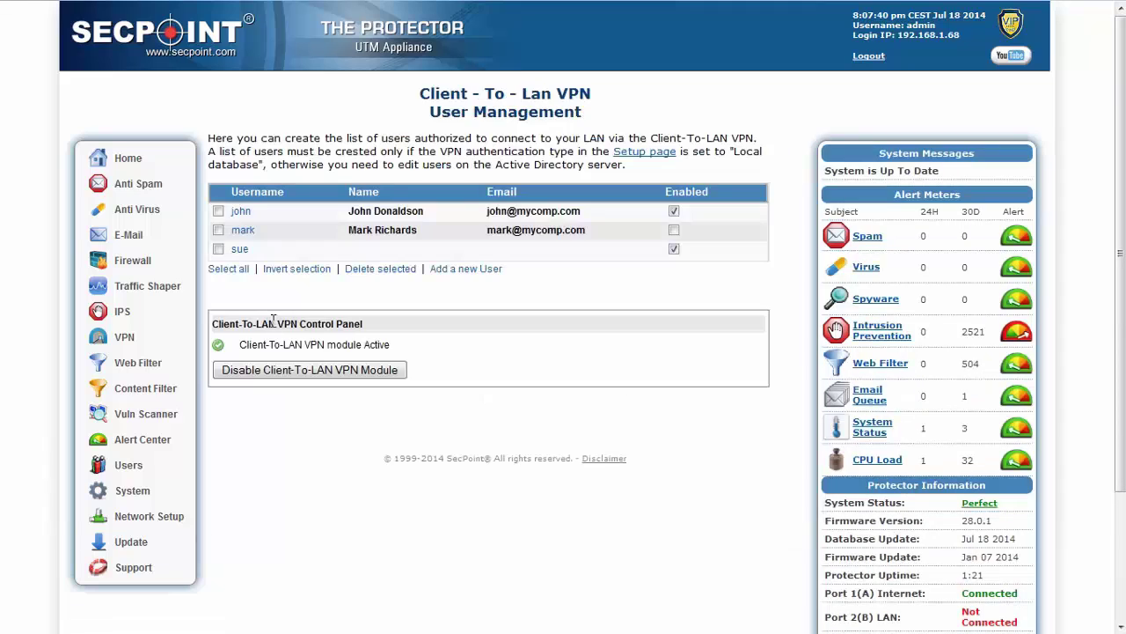